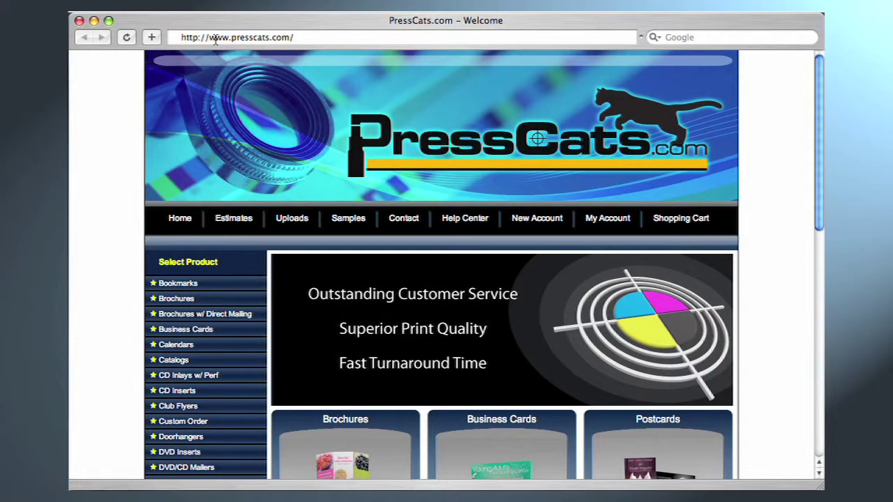
- Open the PressCats 'How to Use Our Templates' help page via the FREE Templates! sidebar link
scroll(244, 373, "down", 5)
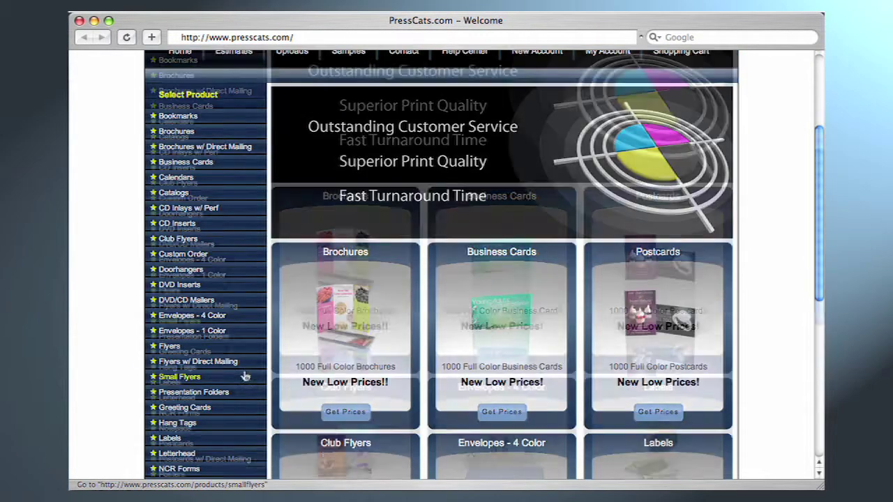
scroll(244, 376, "down", 8)
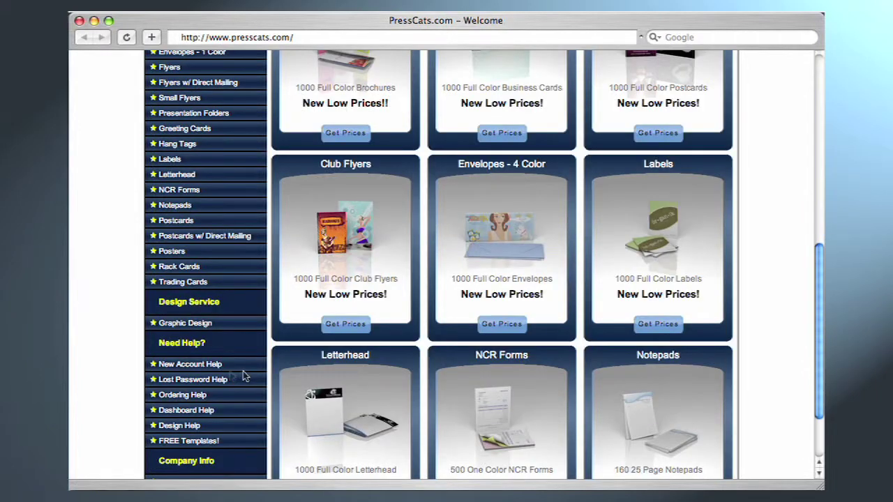
left_click(209, 440)
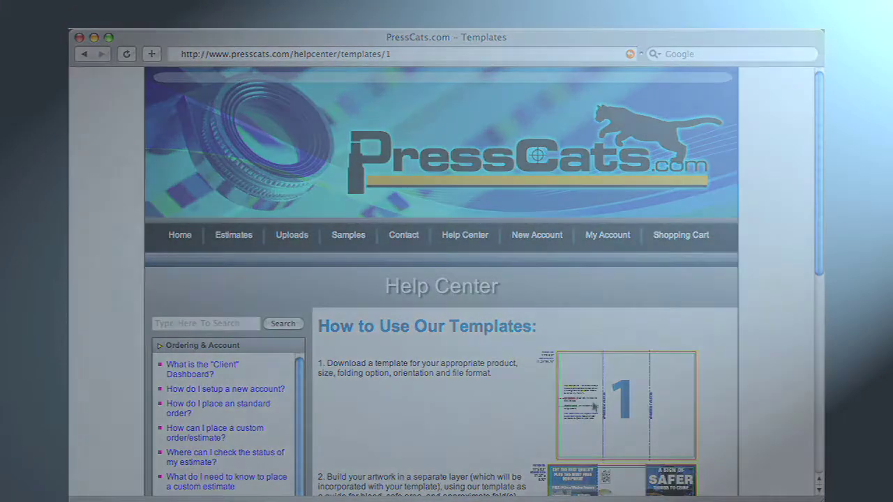
- Bring the PressCats Demo BC.indd tiger business card to the front in InDesign
scroll(760, 405, "down", 6)
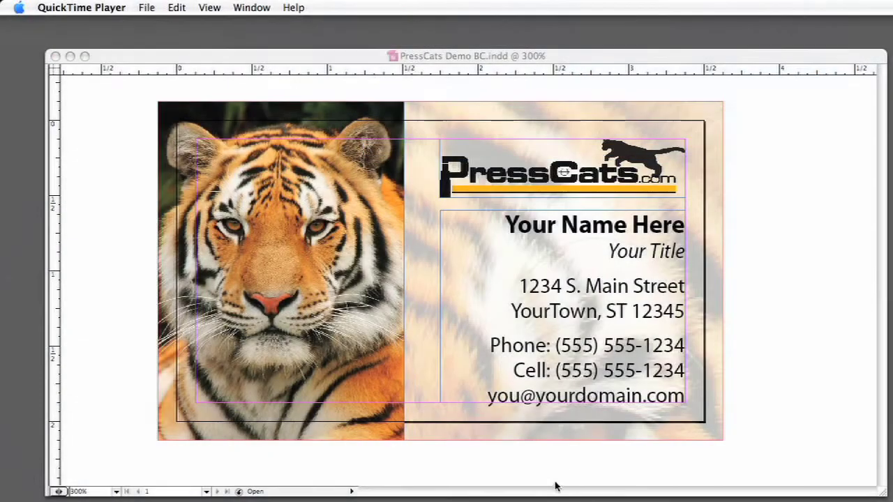
left_click(553, 478)
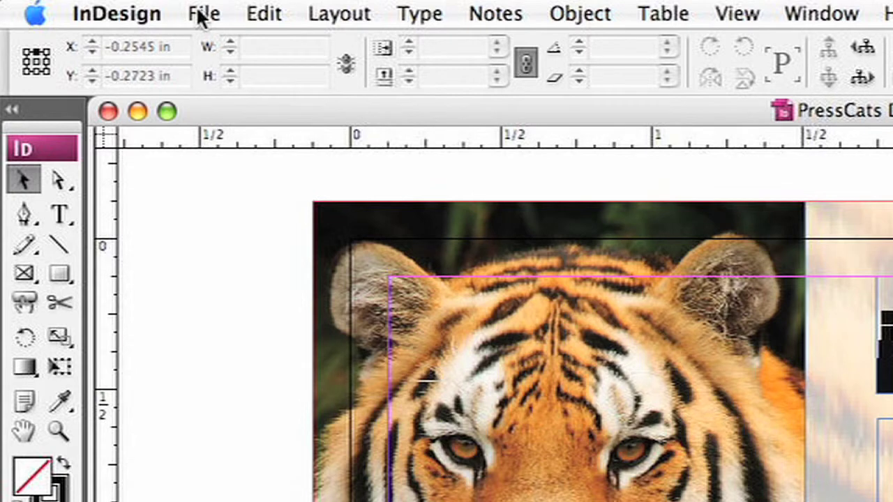
- Export the card in Adobe PDF format as PressCats Demo BC.pdf to reach the PDF settings
left_click(201, 14)
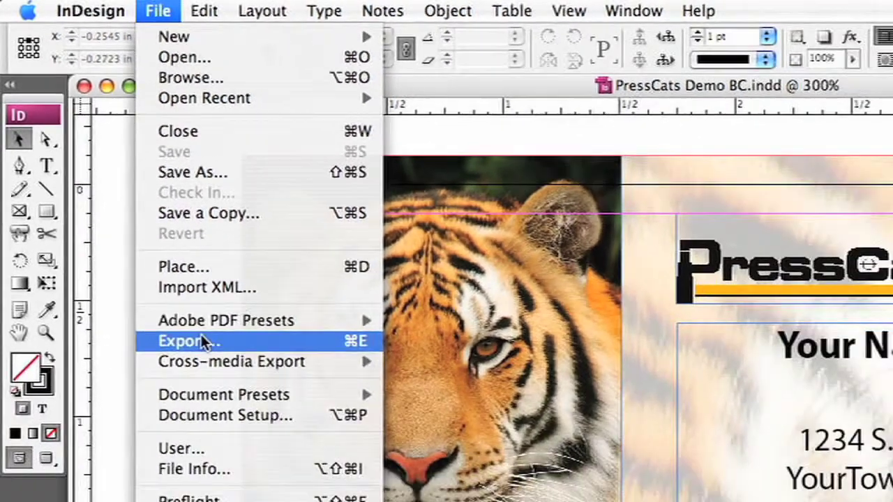
key("super+e")
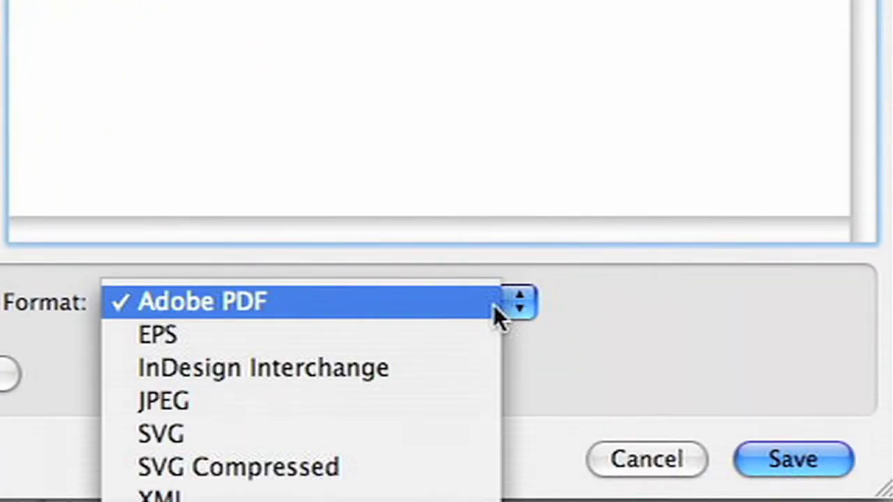
left_click(420, 296)
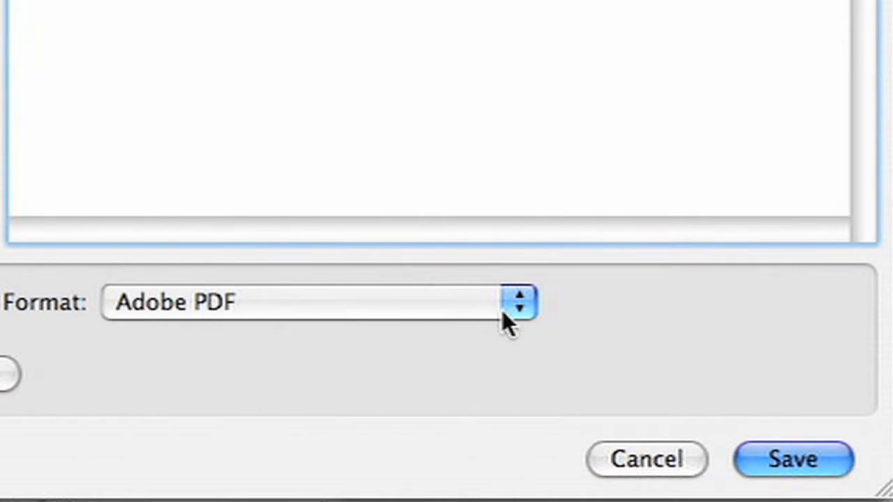
left_click(773, 458)
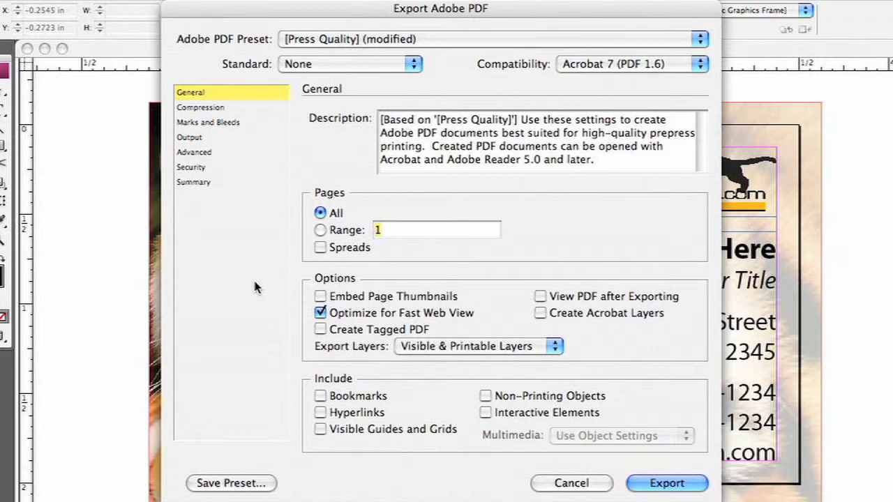
- Use the [Press Quality] preset with Acrobat 7 (PDF 1.6) compatibility and Fast Web View off
left_click(318, 40)
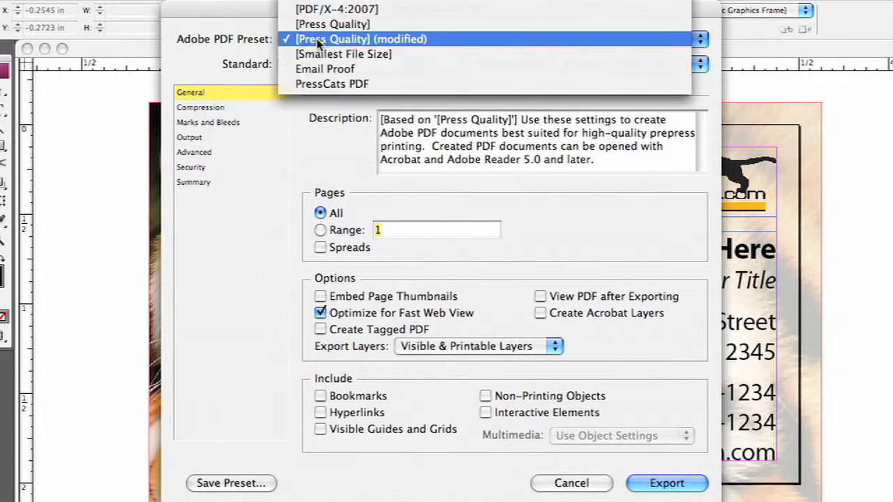
left_click(320, 25)
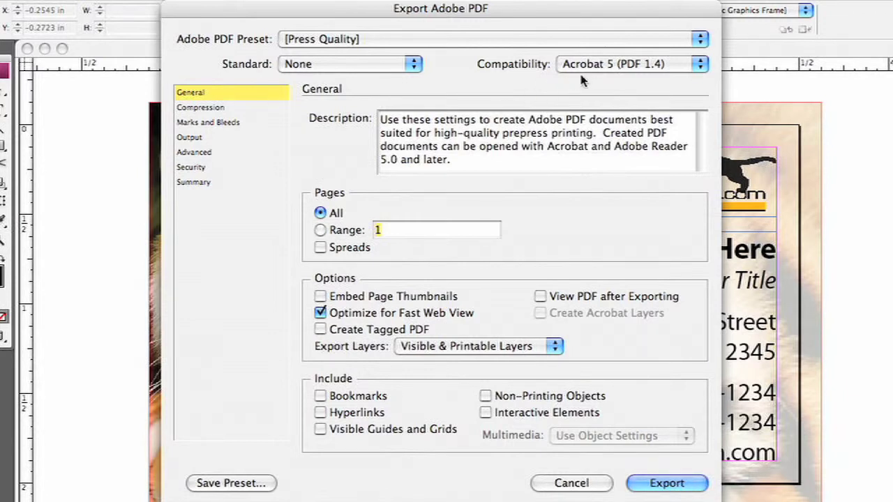
left_click(683, 65)
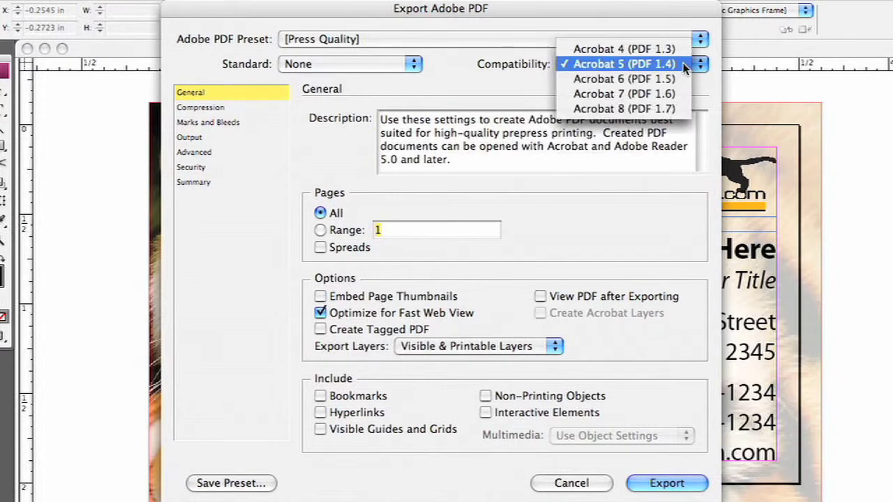
left_click(624, 94)
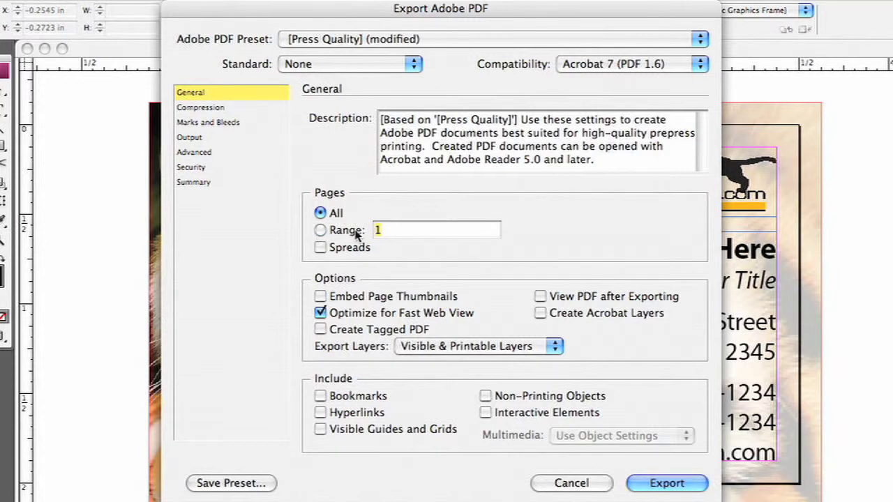
left_click(320, 313)
- Set Color, Grayscale and Monochrome compression to None; disable text/line art compression and frame cropping
left_click(233, 109)
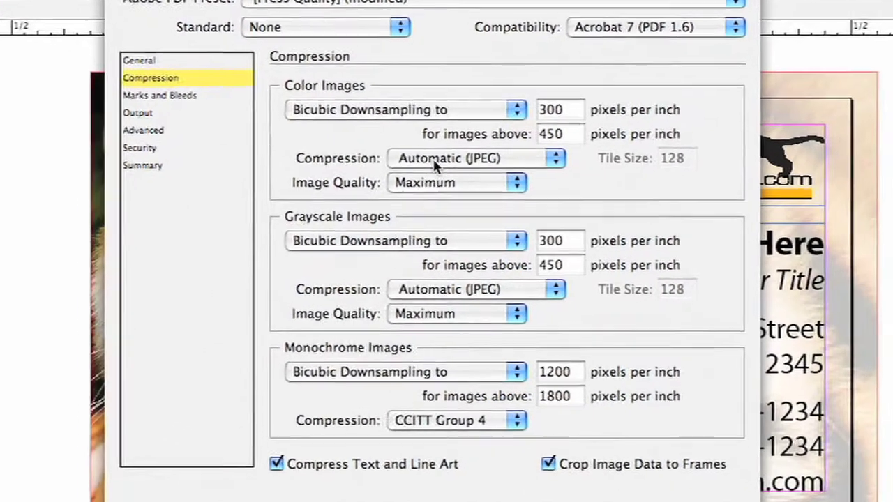
left_click(445, 175)
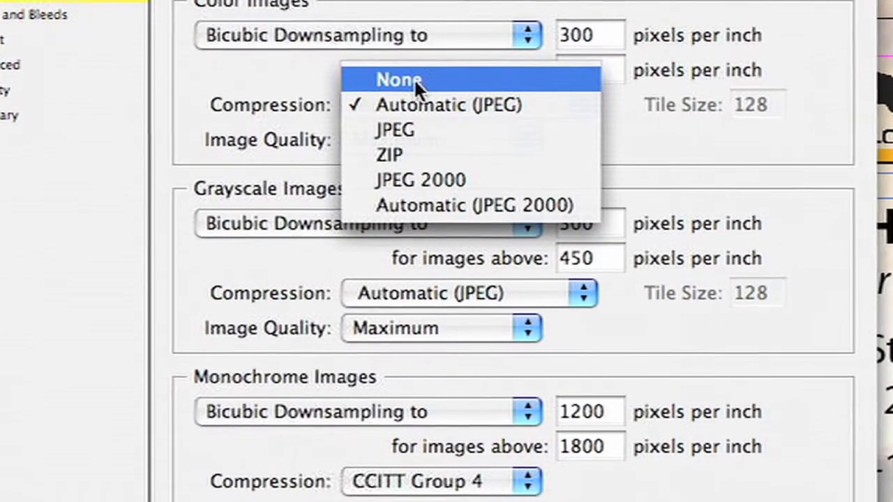
left_click(419, 101)
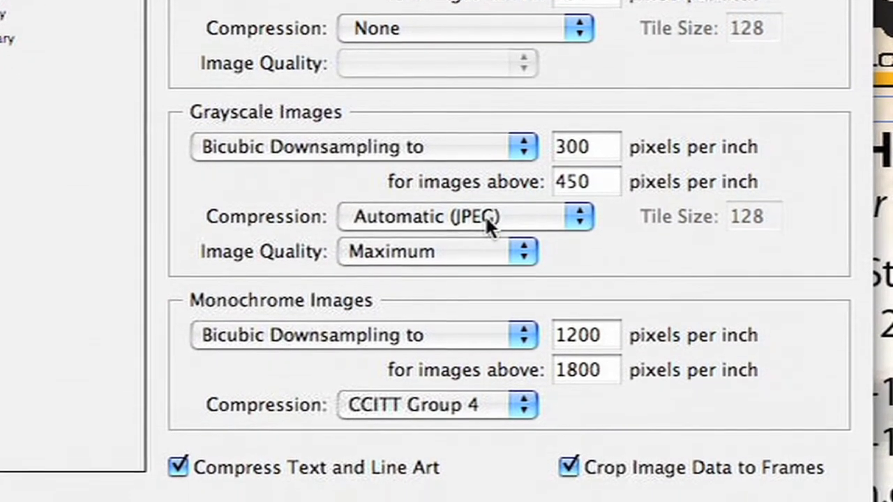
left_click(486, 218)
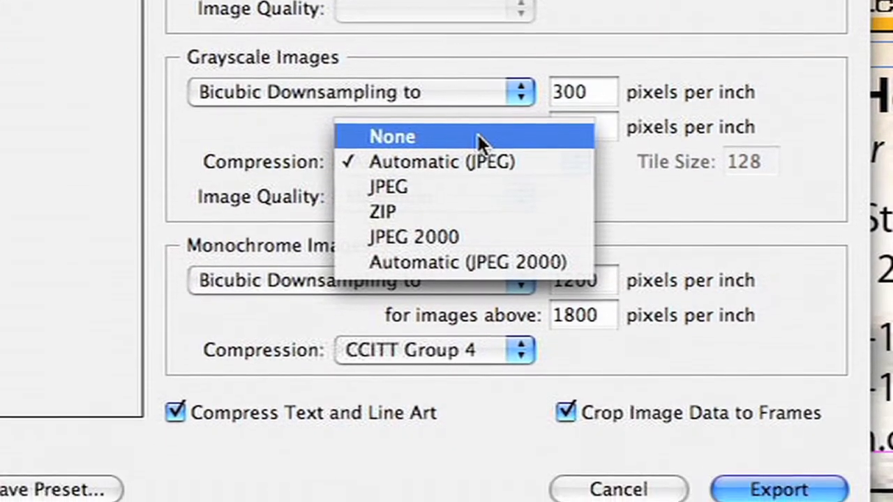
left_click(479, 148)
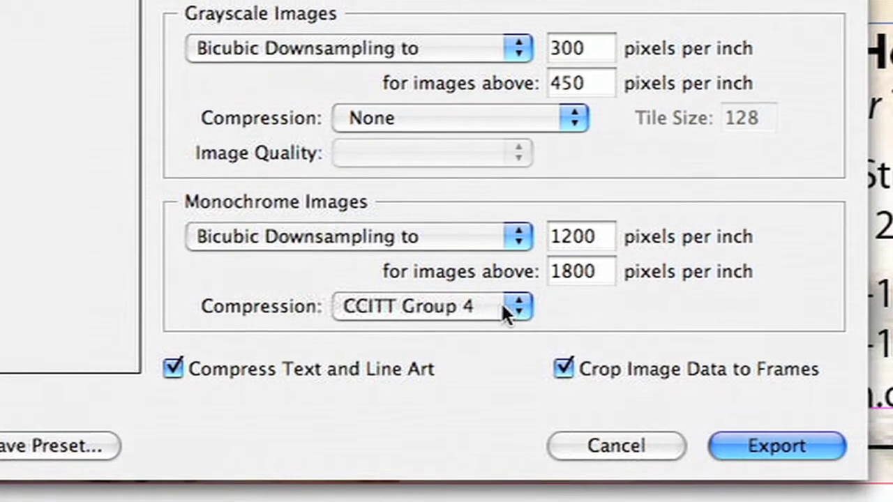
left_click(519, 318)
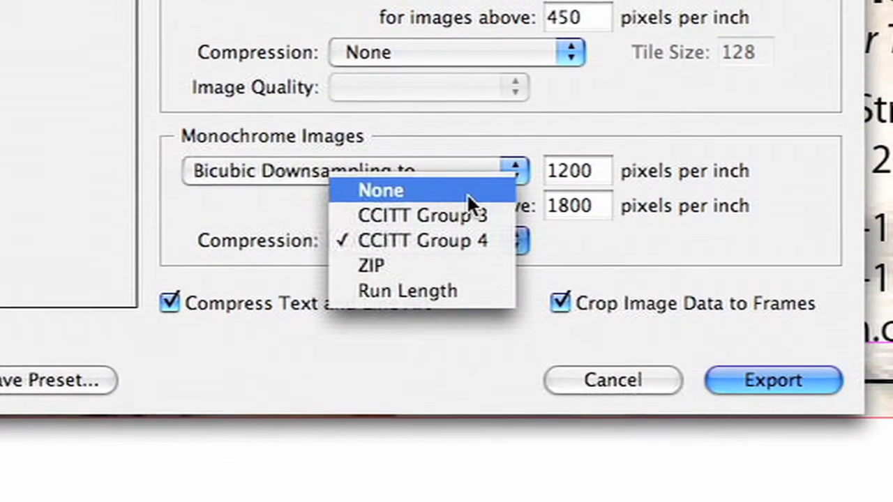
left_click(467, 223)
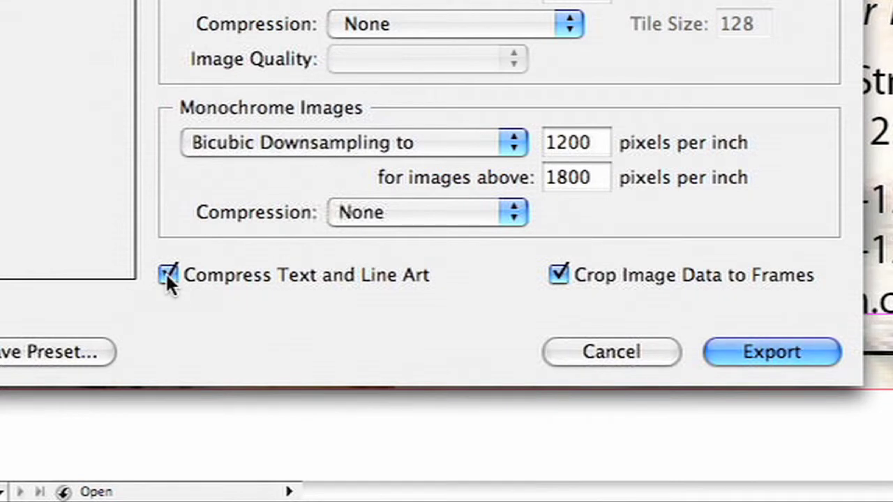
left_click(168, 275)
left_click(559, 276)
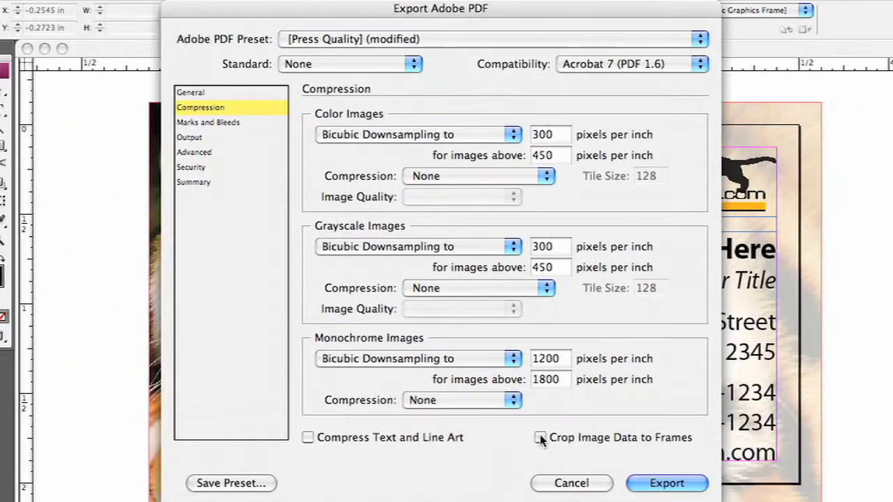
- Add crop marks and a 0.125 in bleed on all sides using the document bleed settings
left_click(238, 123)
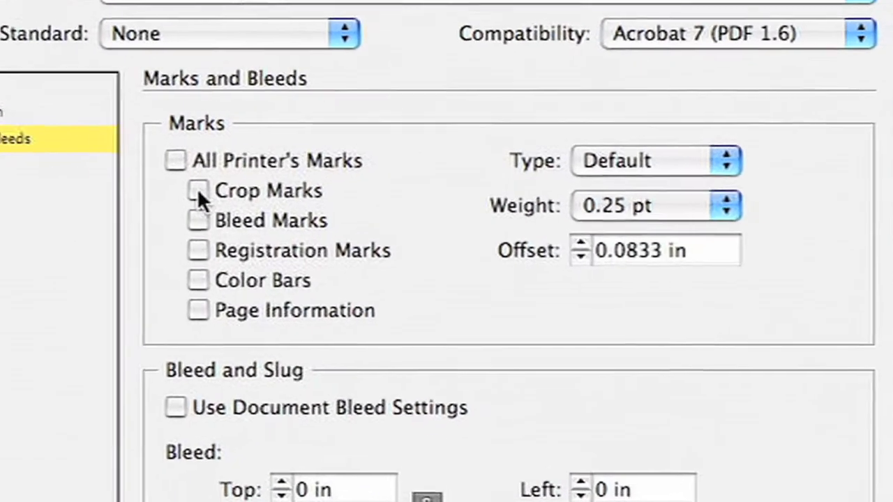
left_click(198, 191)
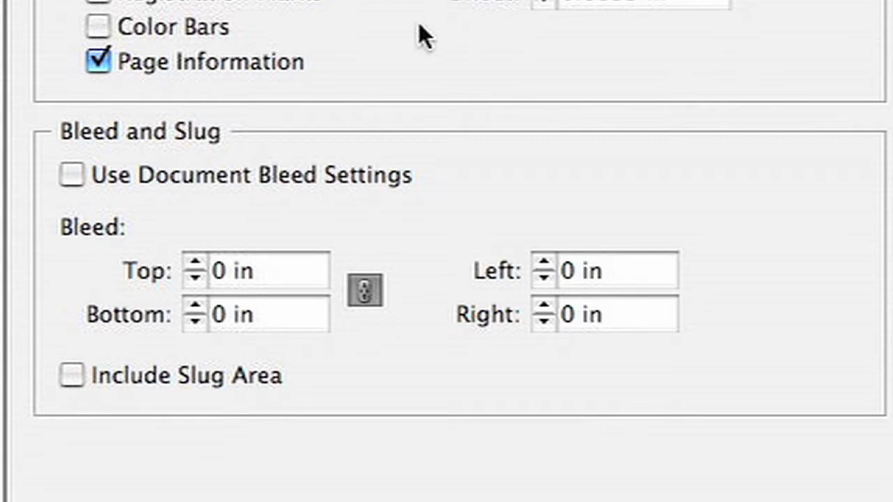
left_click(69, 175)
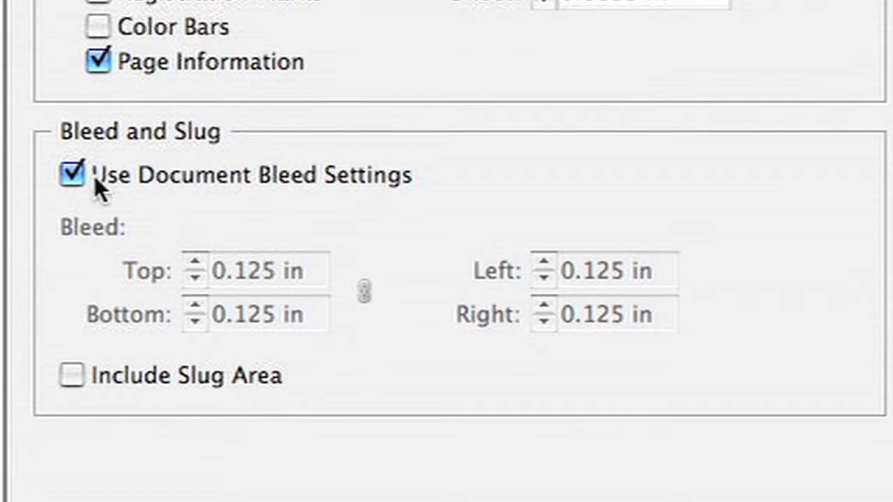
left_click(72, 175)
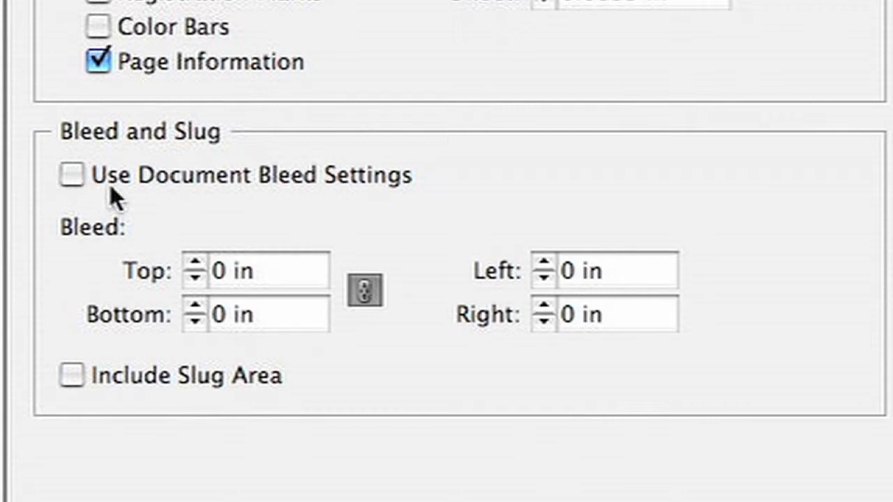
left_click_drag(285, 259, 148, 235)
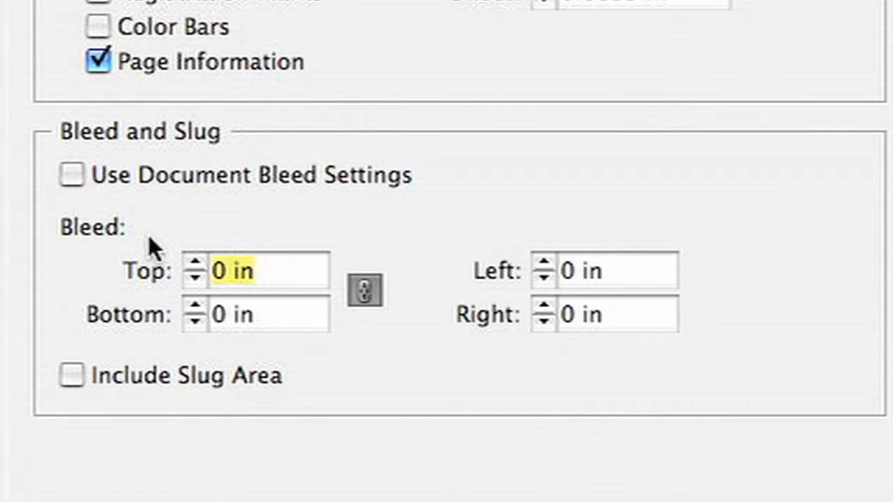
type(".125")
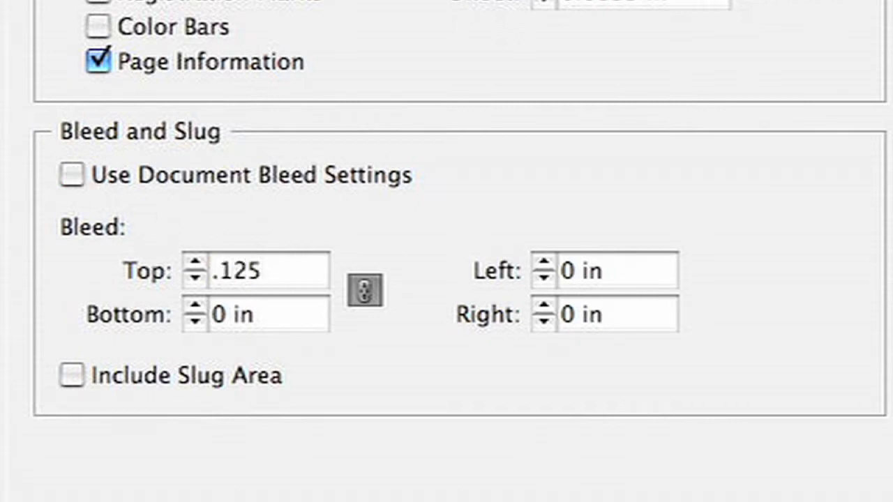
key("Tab")
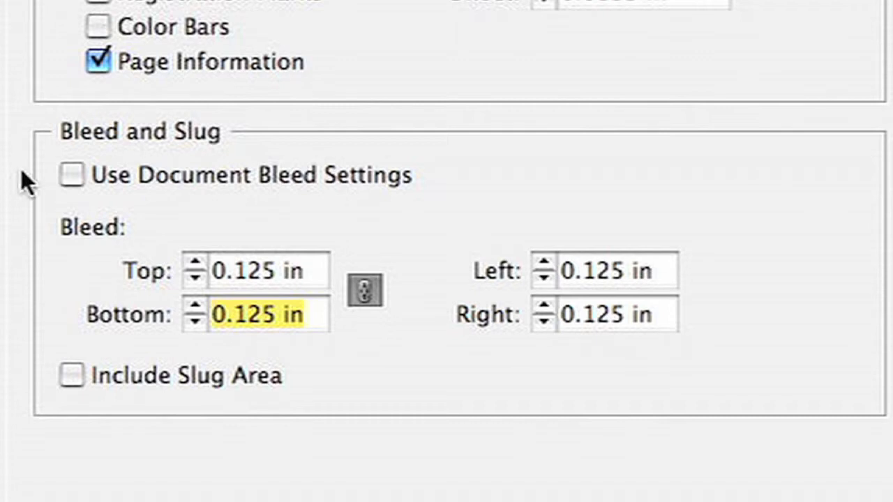
left_click(72, 175)
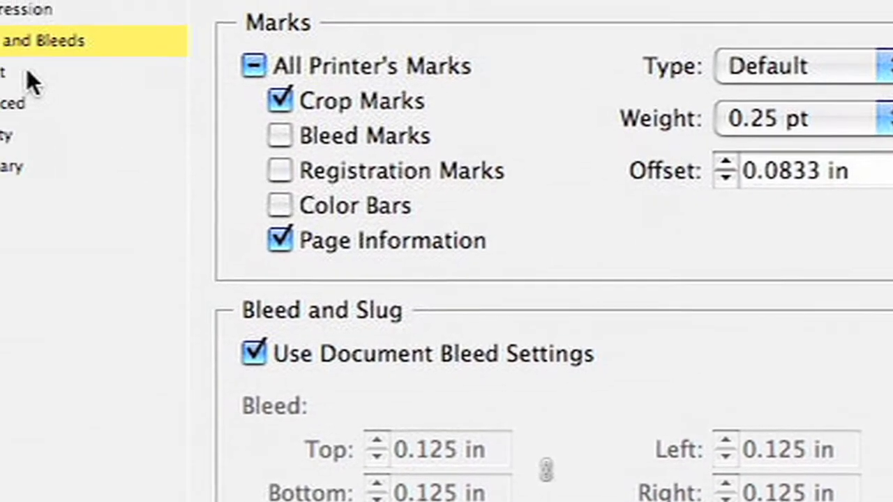
left_click(92, 139)
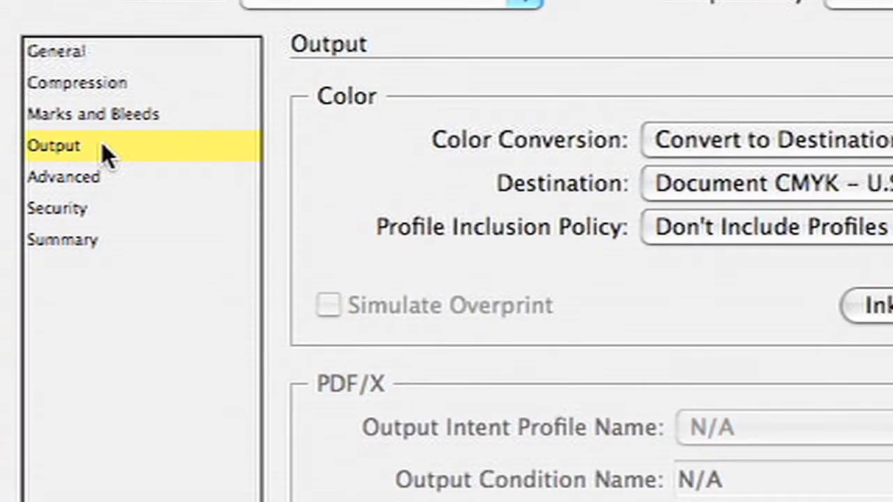
left_click(767, 140)
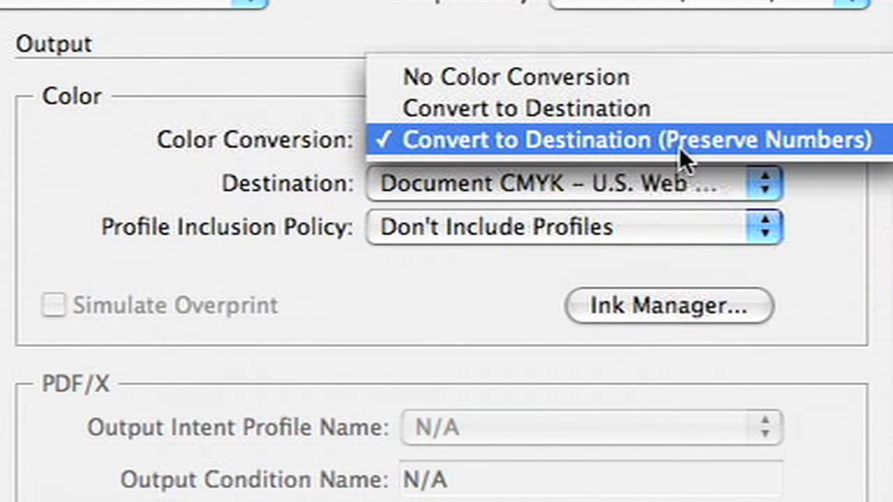
left_click(679, 148)
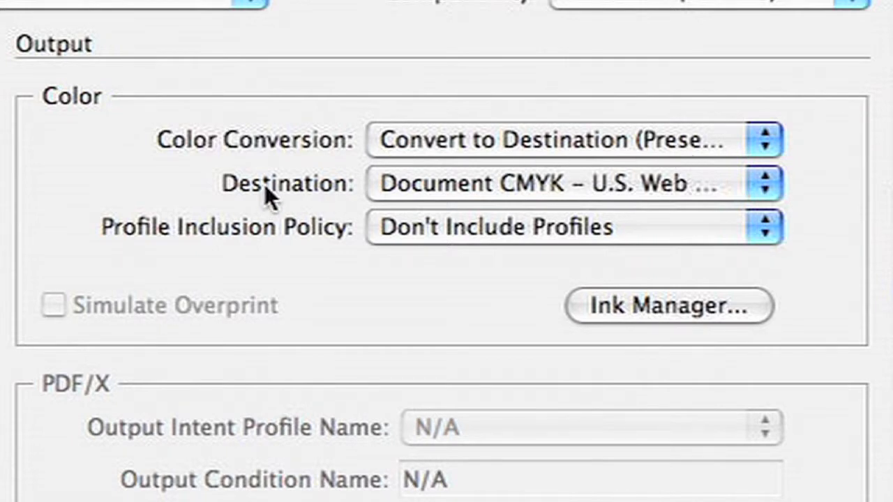
left_click(696, 182)
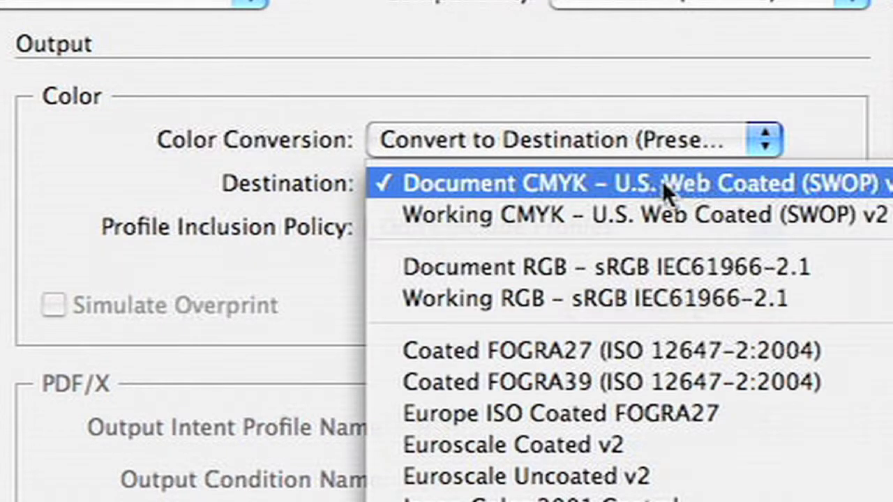
left_click(459, 182)
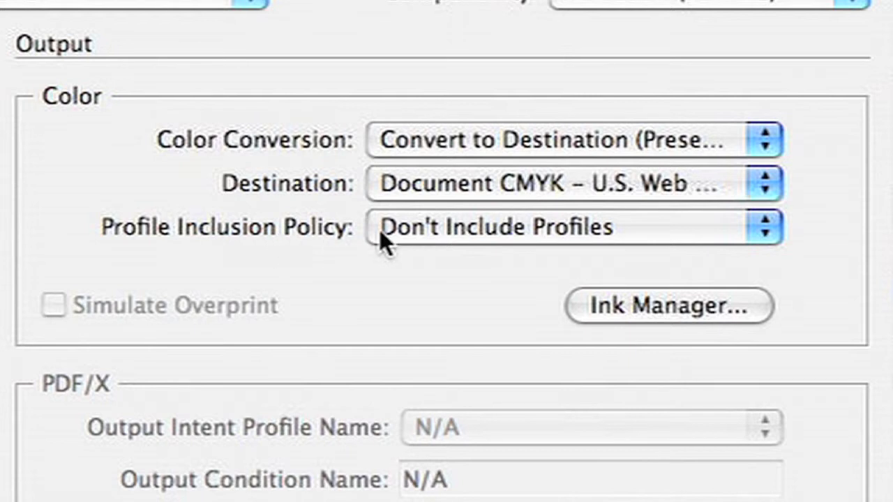
left_click(651, 229)
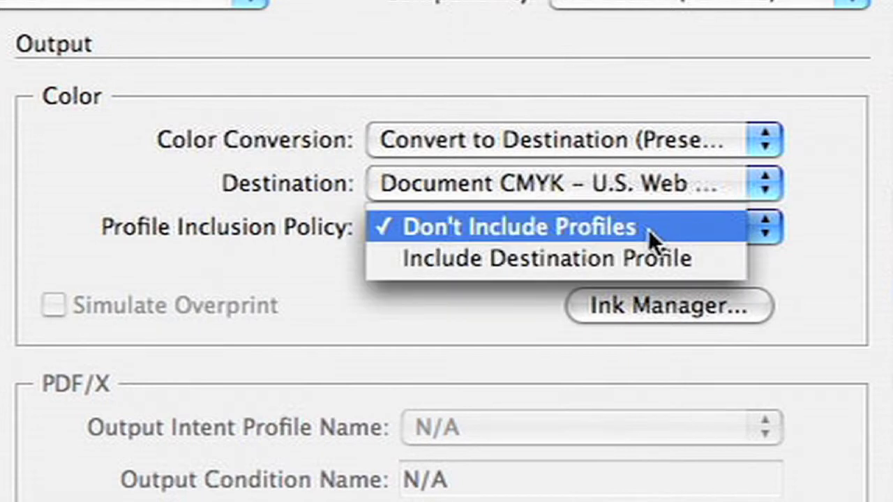
left_click(648, 230)
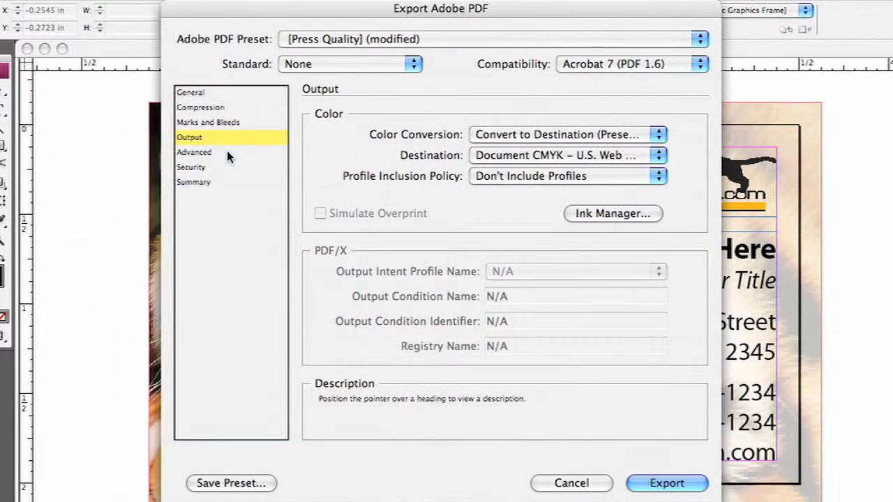
- Review the Advanced, Security and Summary export panels and start saving the settings as a preset
left_click(226, 153)
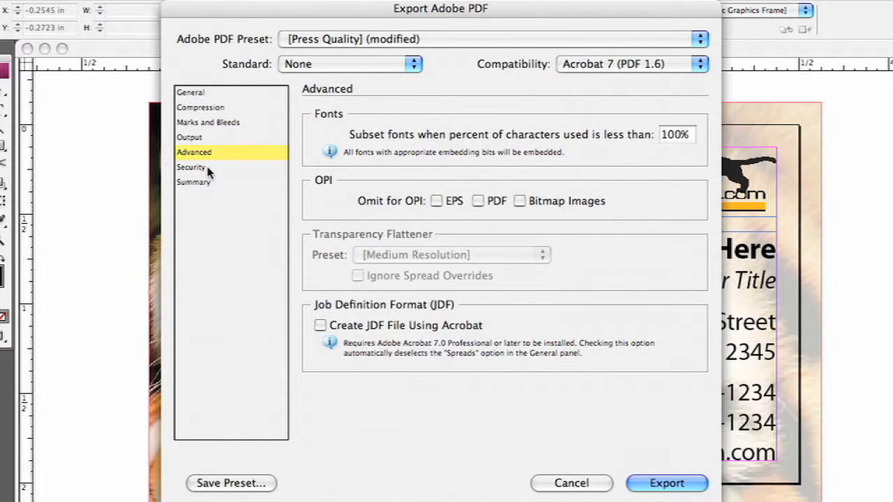
left_click(208, 169)
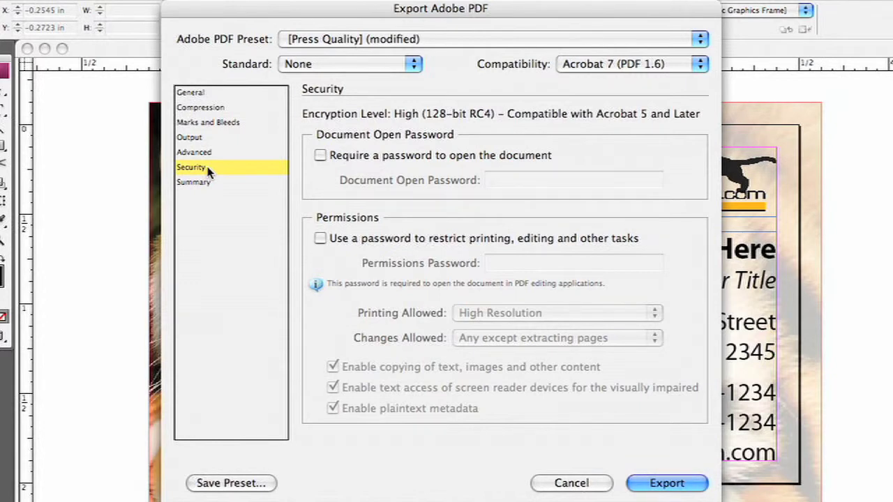
left_click(224, 184)
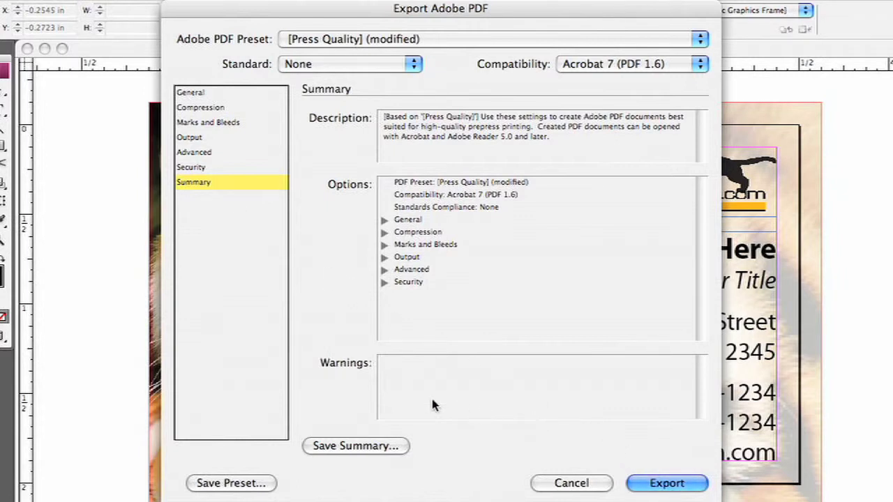
left_click(225, 487)
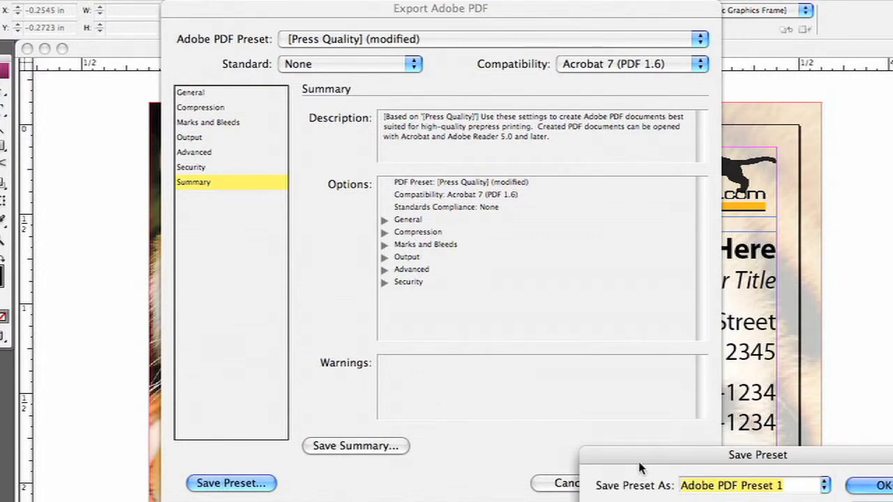
- Choose the preset name PressCats PDF, cancel the preset save, and export the PDF
left_click_drag(638, 459, 339, 270)
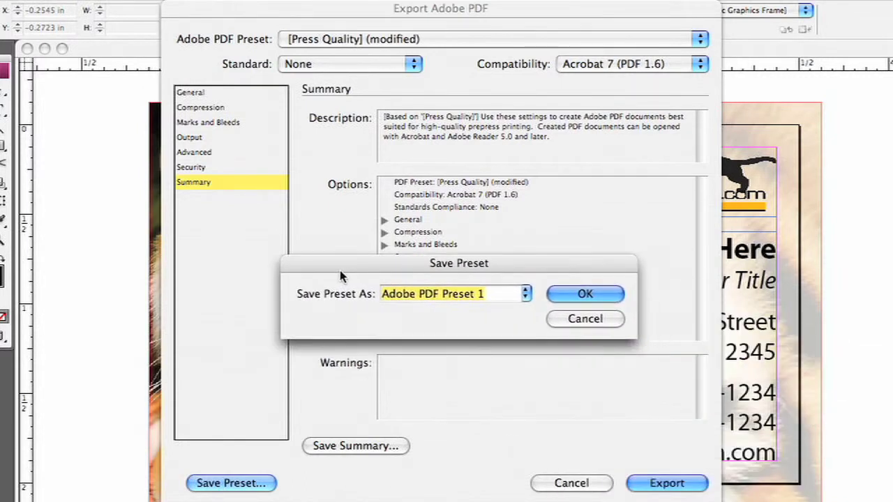
left_click(525, 294)
left_click(460, 328)
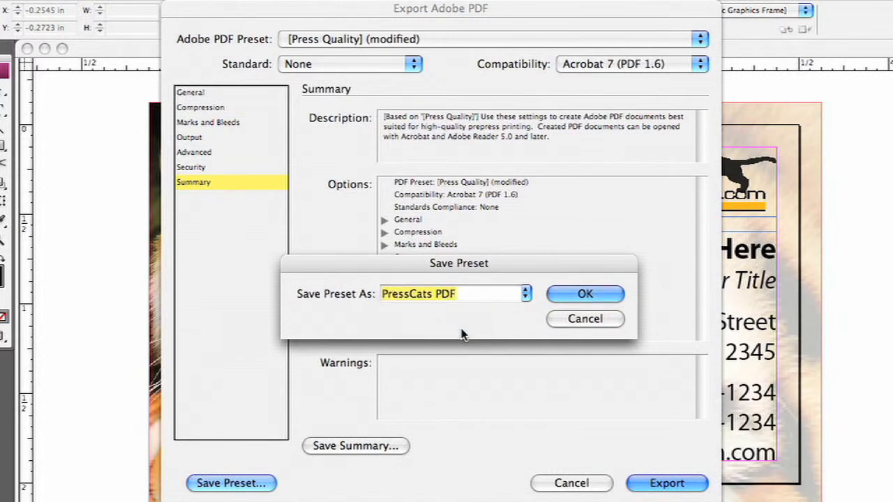
left_click(570, 318)
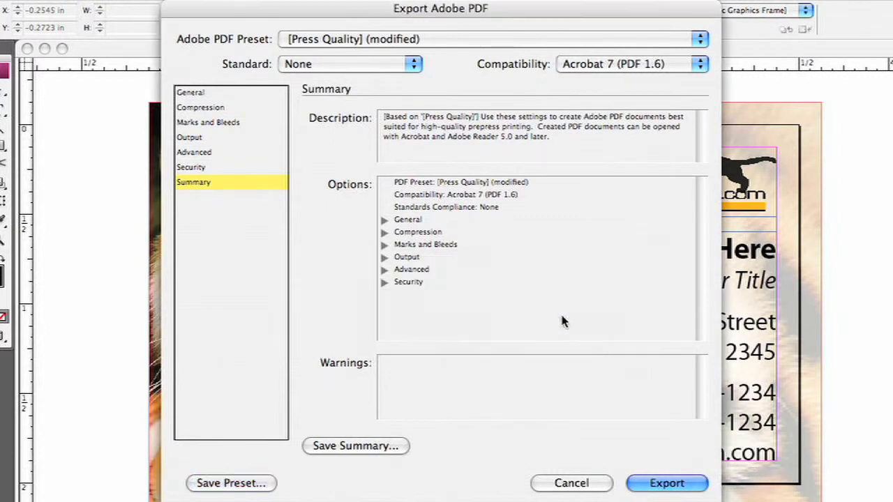
left_click(666, 483)
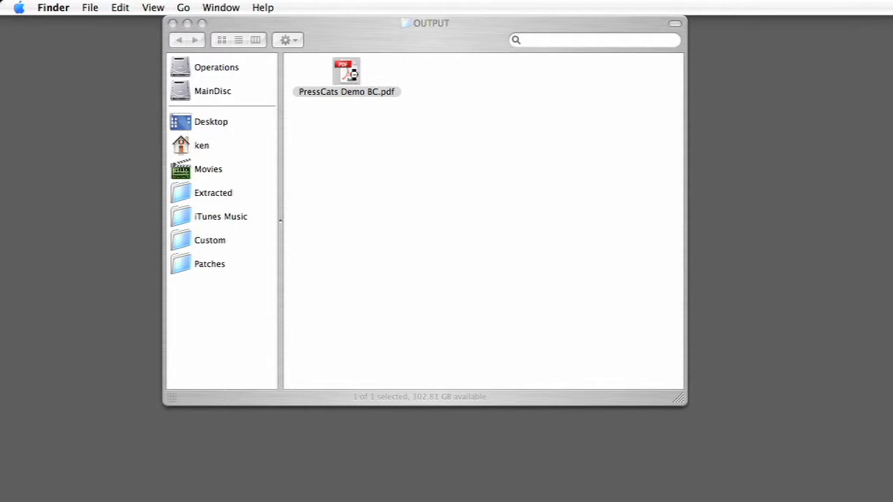
- Open PressCats Demo BC.pdf in Acrobat and fit the whole card in view
double_click(346, 74)
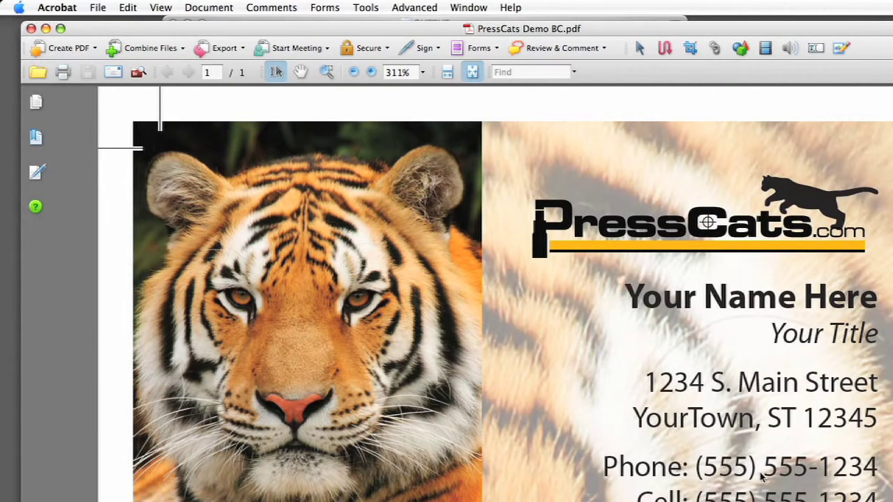
key("super+0")
left_click_drag(762, 476, 760, 474)
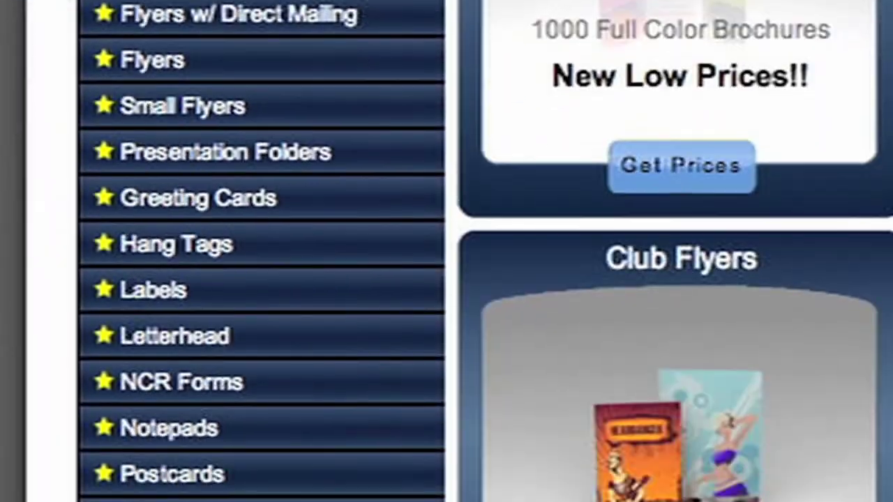
- Open the PressCats Design Help FAQ and scroll to the Exporting a .pdf articles
scroll(447, 251, "down", 6)
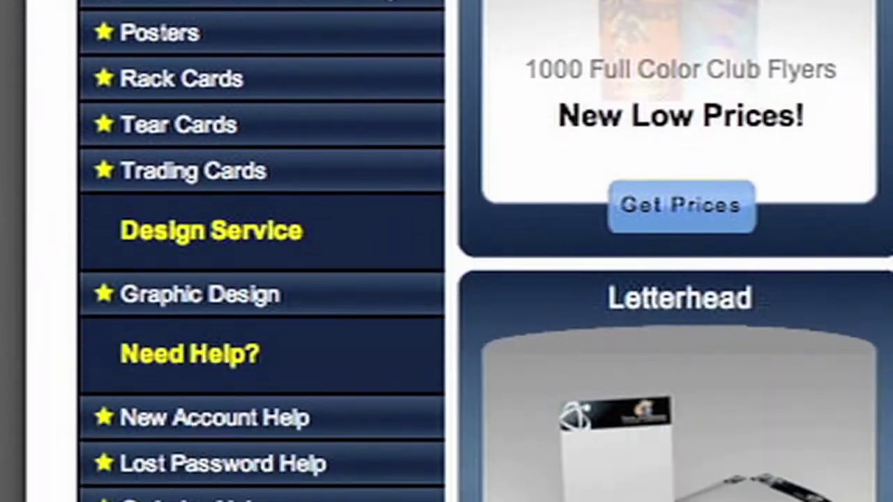
scroll(174, 328, "down", 4)
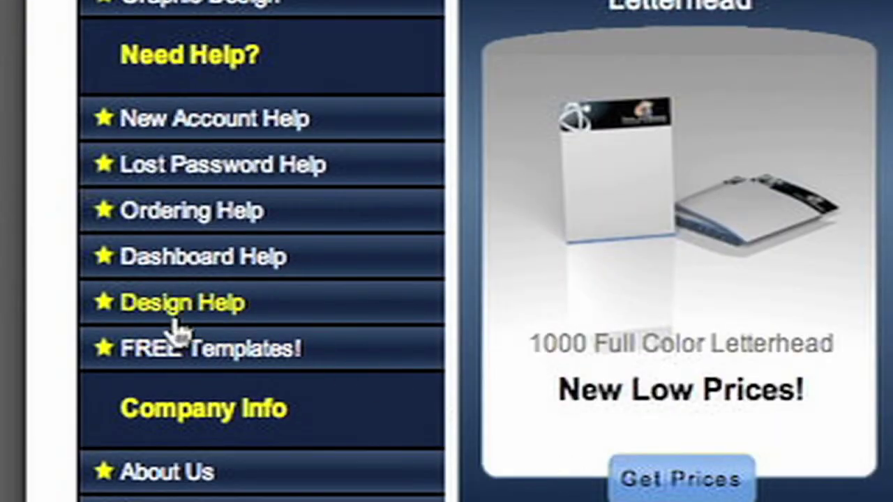
left_click(173, 317)
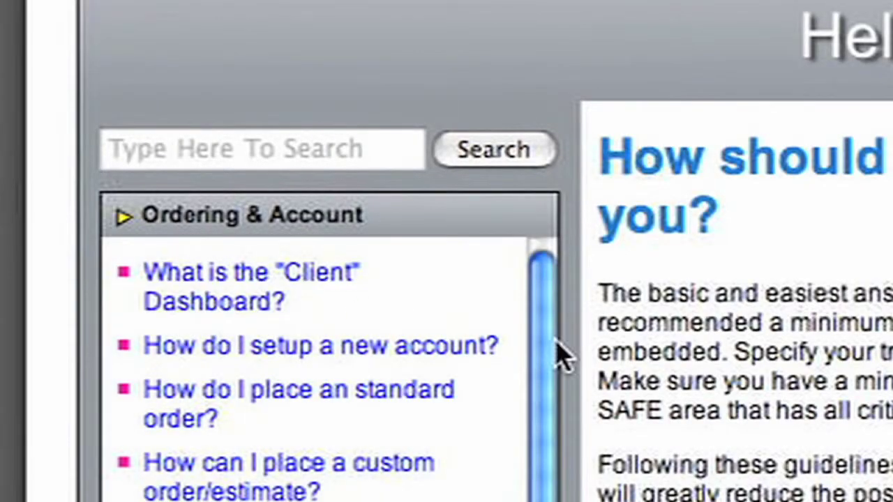
scroll(552, 380, "down", 1)
scroll(552, 380, "down", 3)
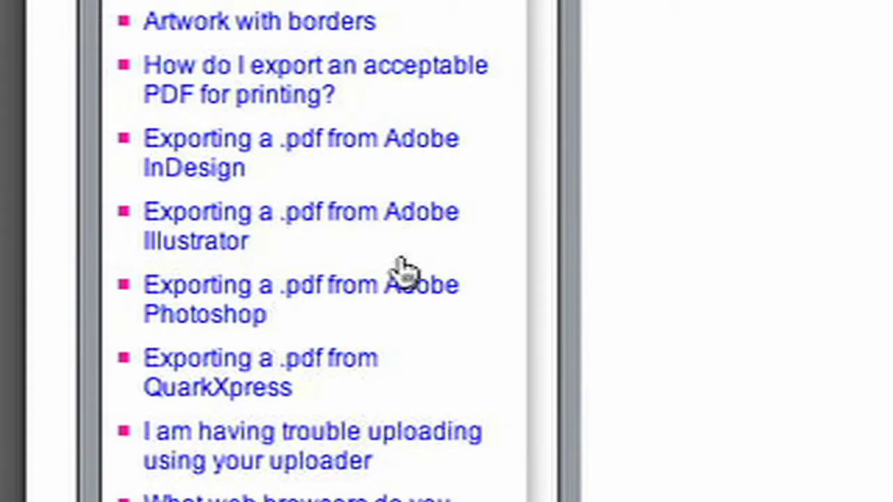